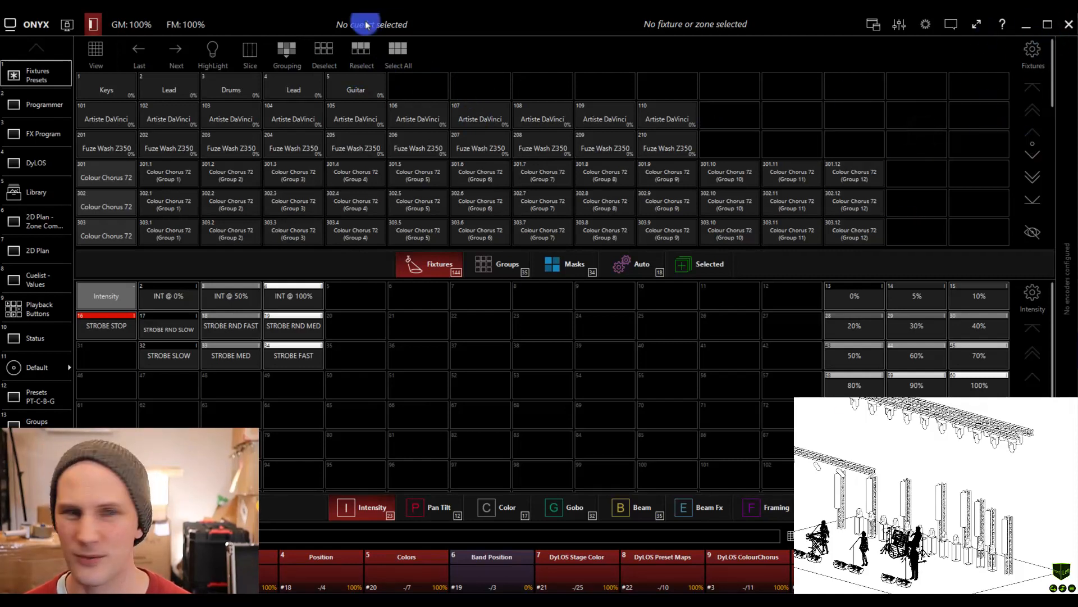
- Restart CITP on the Ethernet interface by disabling and re-enabling it in the network settings, and return to the fixture presets
click(21, 25)
click(150, 83)
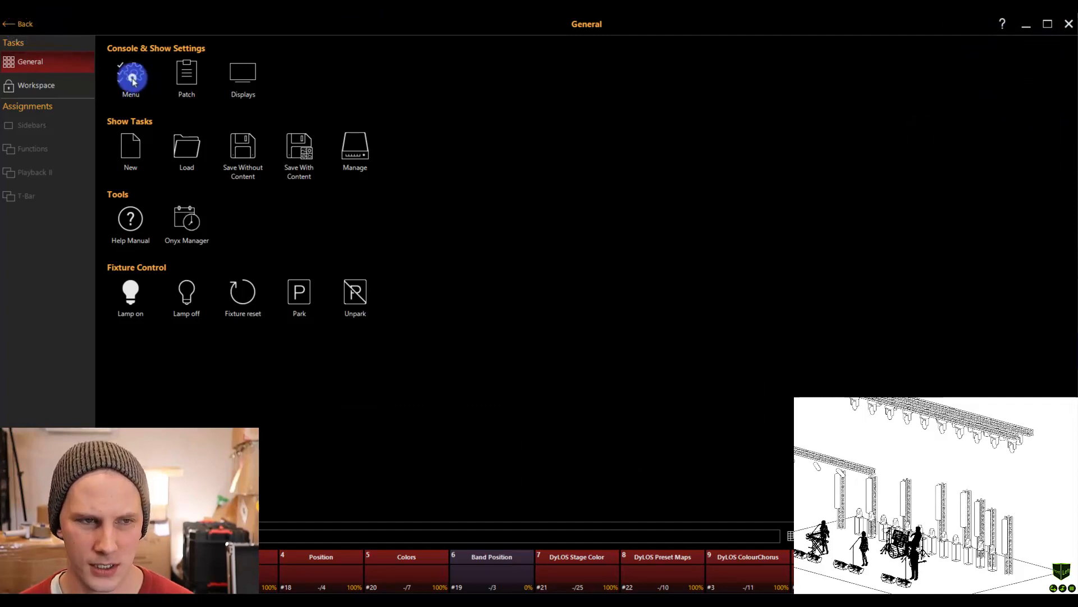
click(35, 218)
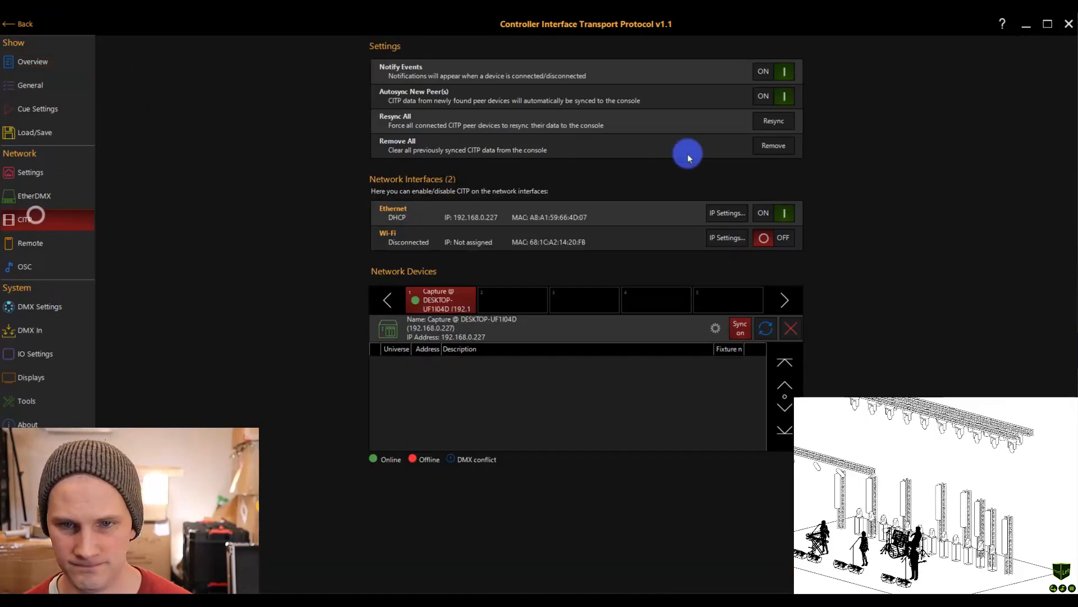
click(777, 209)
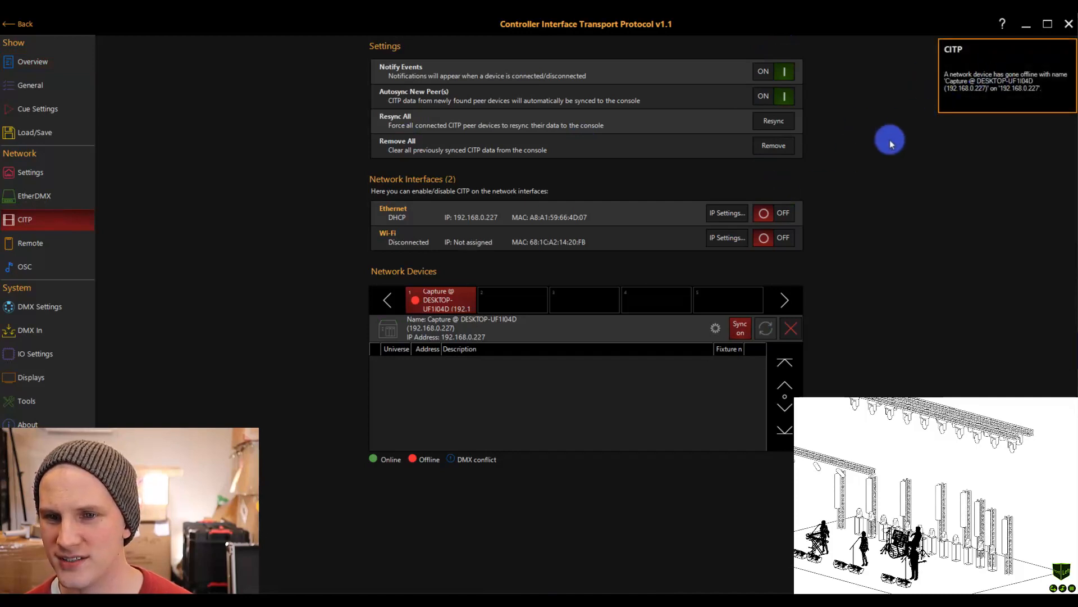
click(775, 212)
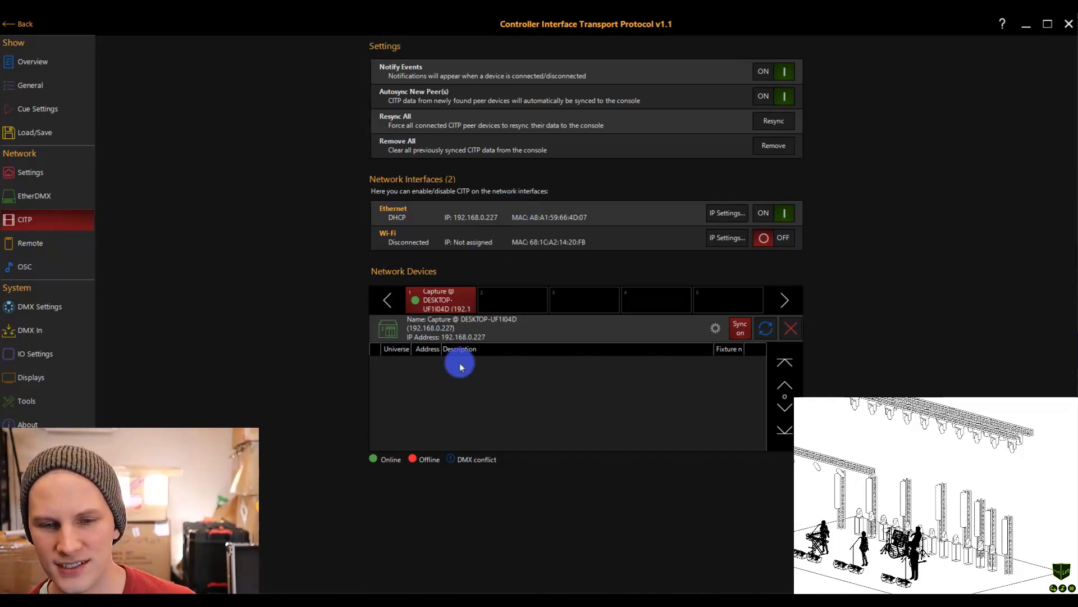
click(13, 22)
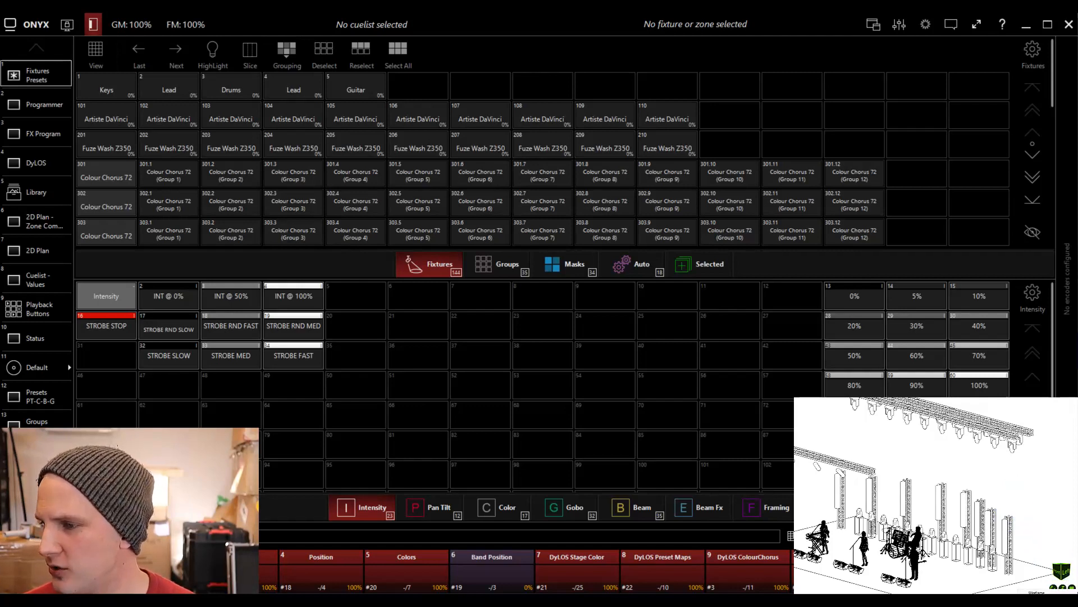
- Switch the Capture view to live rendering and select the Artiste DaVinci fixtures 101 to 110 with Highlight on
click(1036, 601)
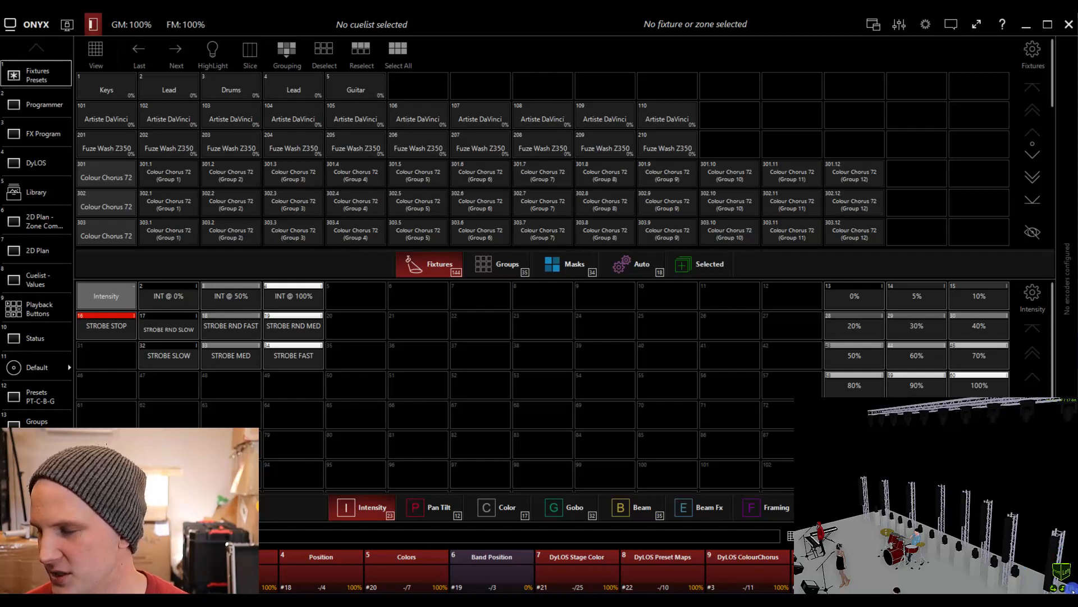
click(116, 118)
click(168, 116)
click(233, 113)
click(301, 112)
click(366, 112)
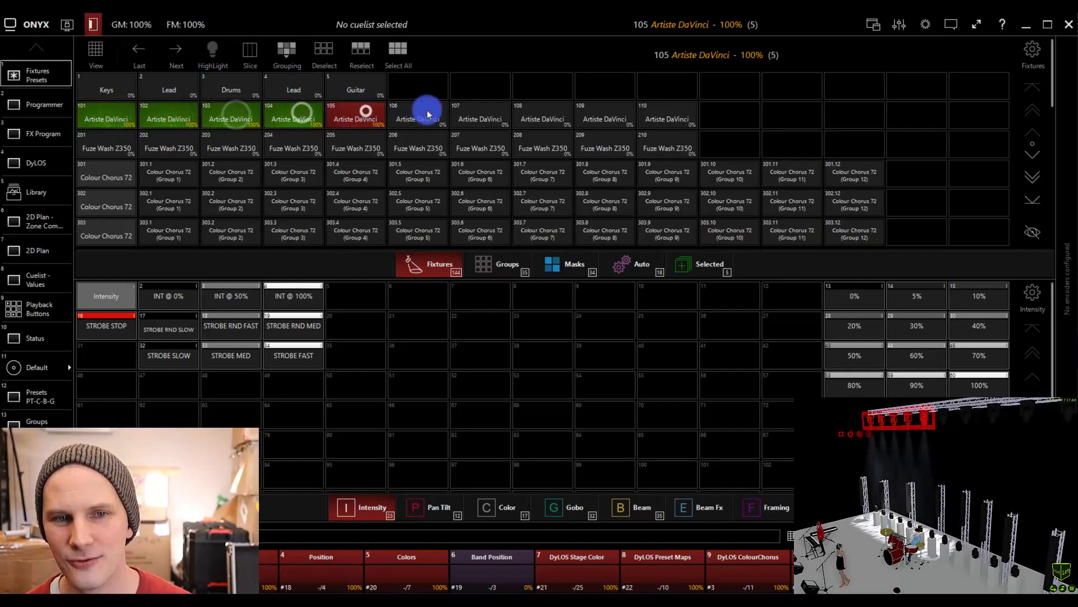
click(425, 114)
click(482, 115)
click(541, 115)
click(605, 115)
click(667, 115)
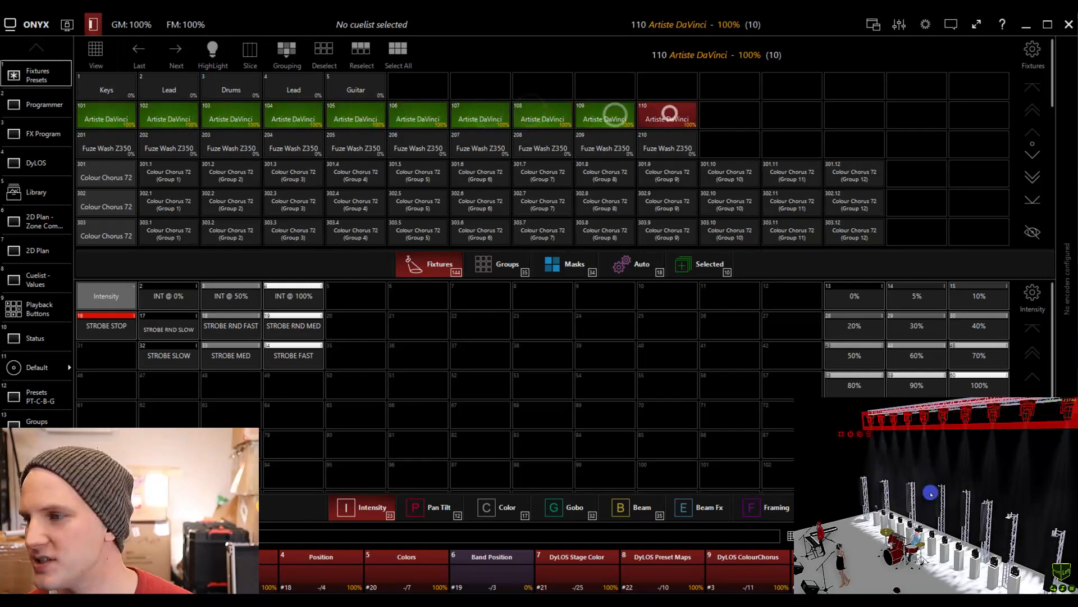
- Aim the ten selected fixtures at the stage in Capture's front view and check their pan and tilt values in the Programmer
drag(1054, 588, 1054, 588)
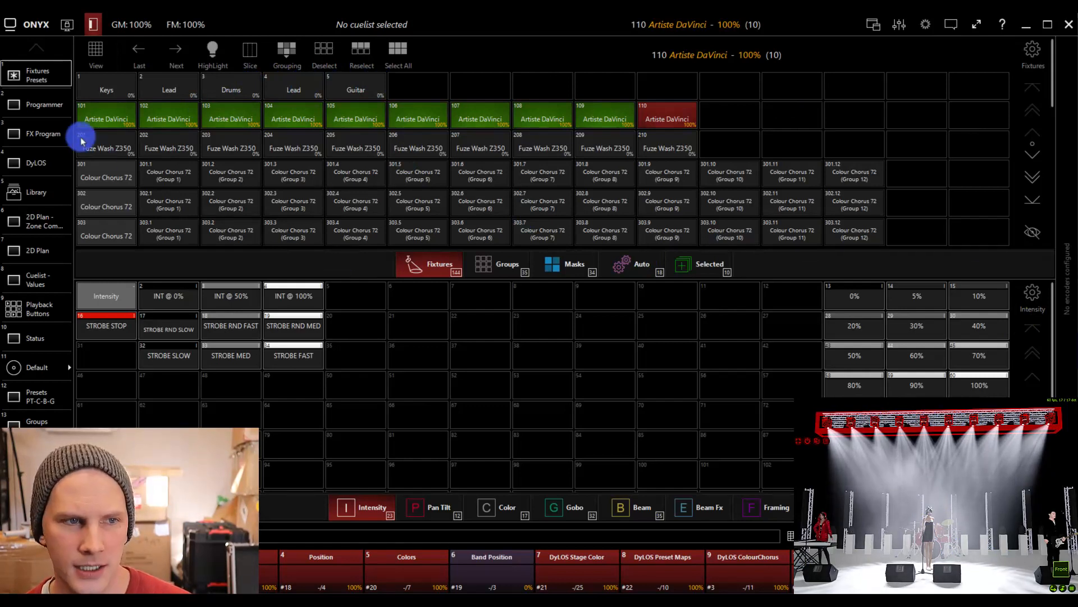
click(51, 103)
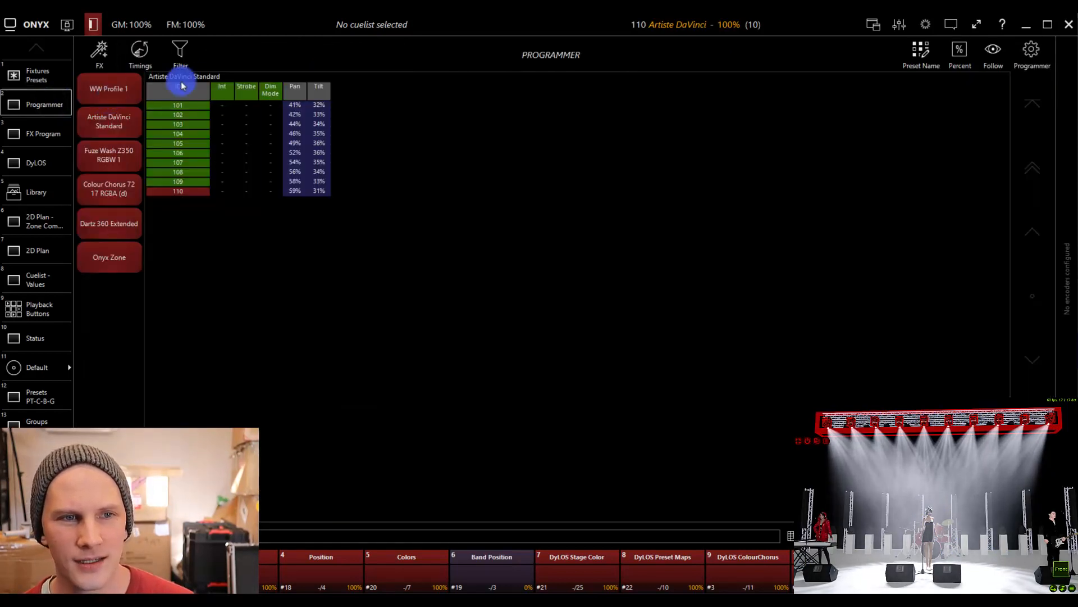
drag(324, 187, 308, 105)
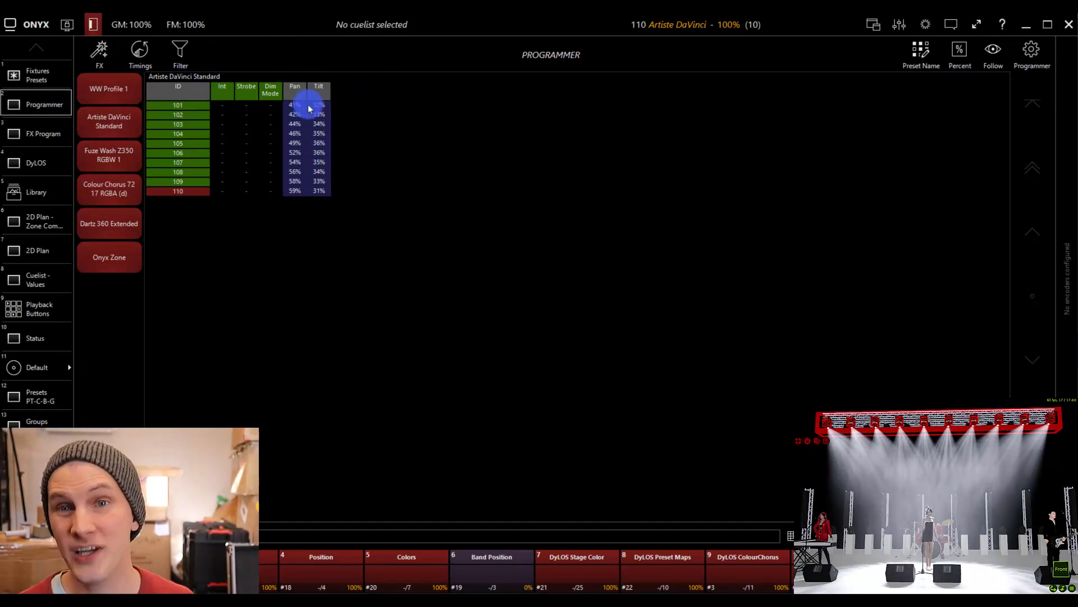
- Apply cyan to the selected fixtures with Capture's fixture controls and set their dimmer to 100%
click(812, 441)
click(833, 571)
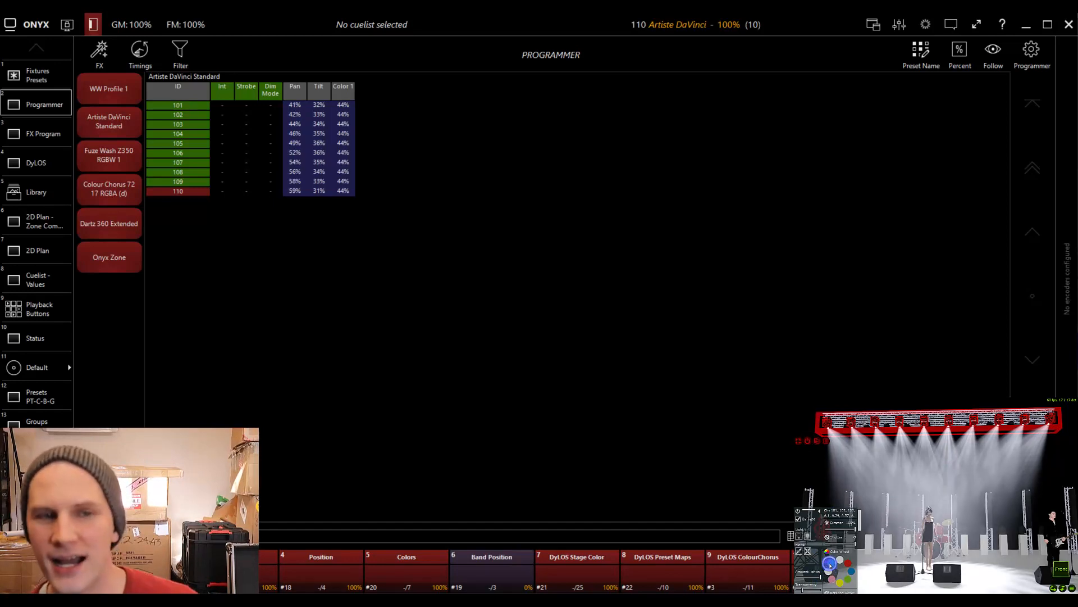
scroll(821, 440, up, 1)
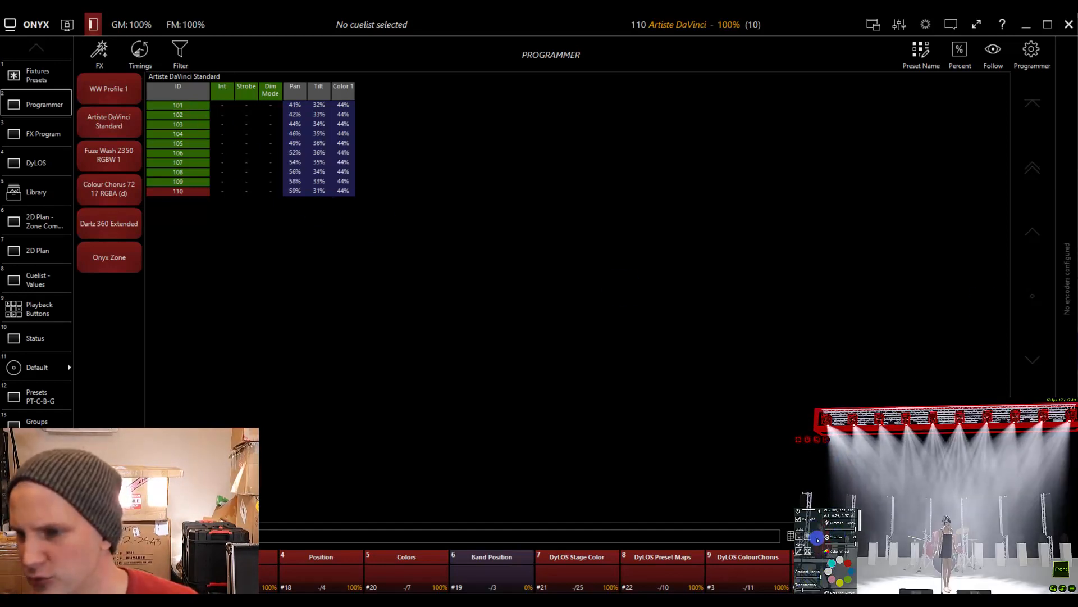
scroll(836, 555, down, 5)
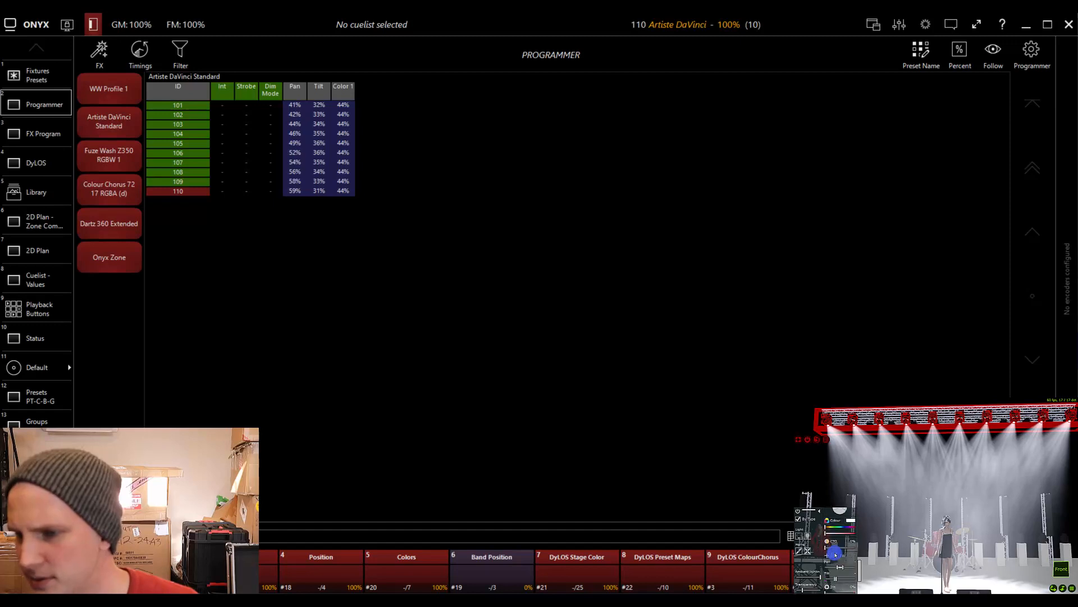
scroll(831, 556, up, 5)
drag(855, 534, 869, 535)
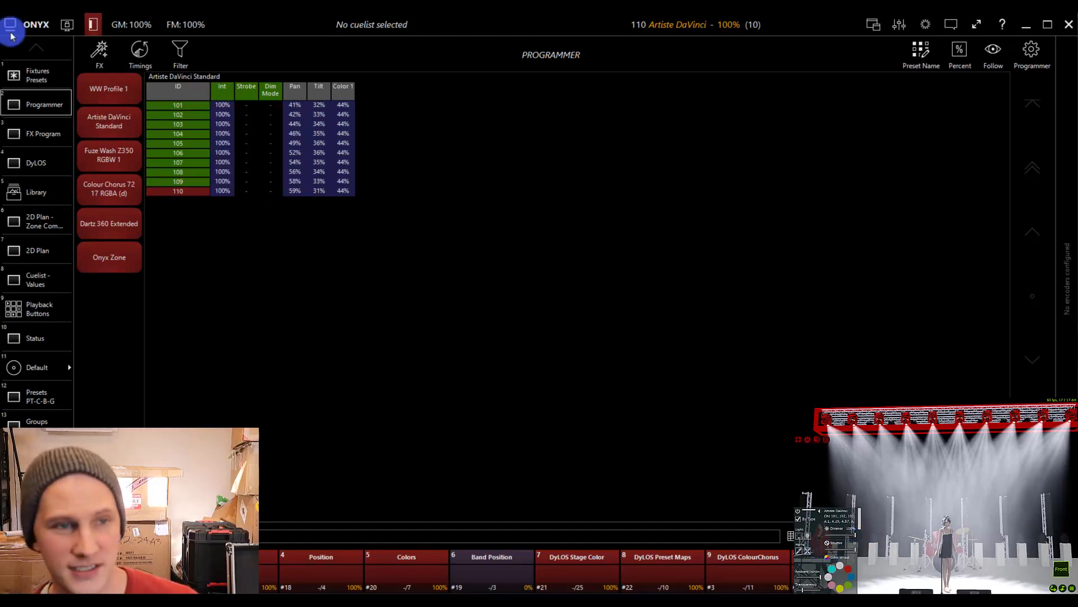
- Turn off Highlight for the ten fixtures and show their Pan Tilt parameters alongside the Programmer values
click(28, 68)
click(212, 49)
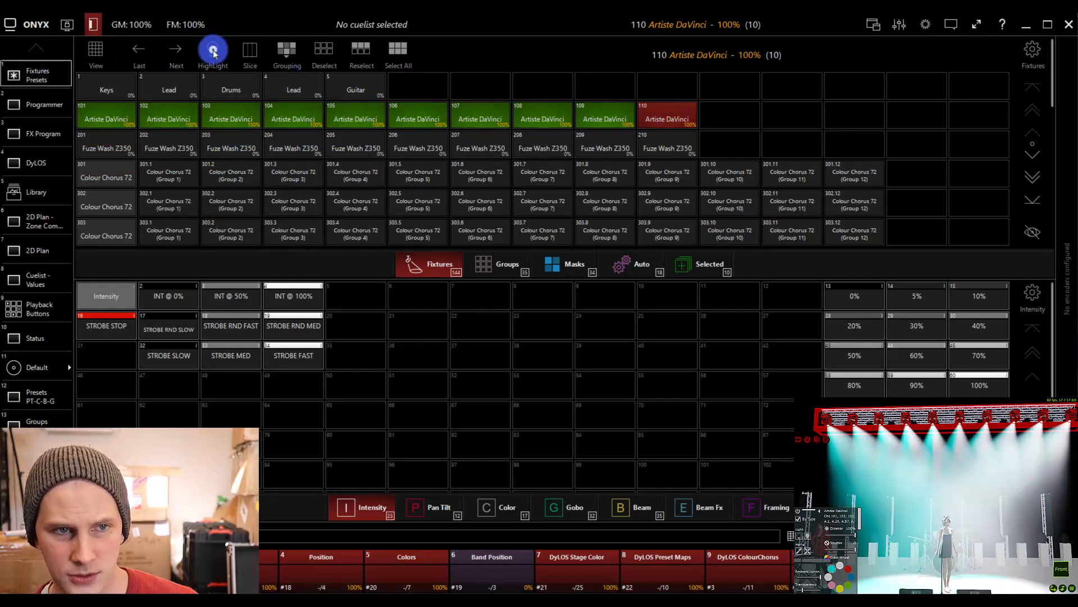
click(58, 109)
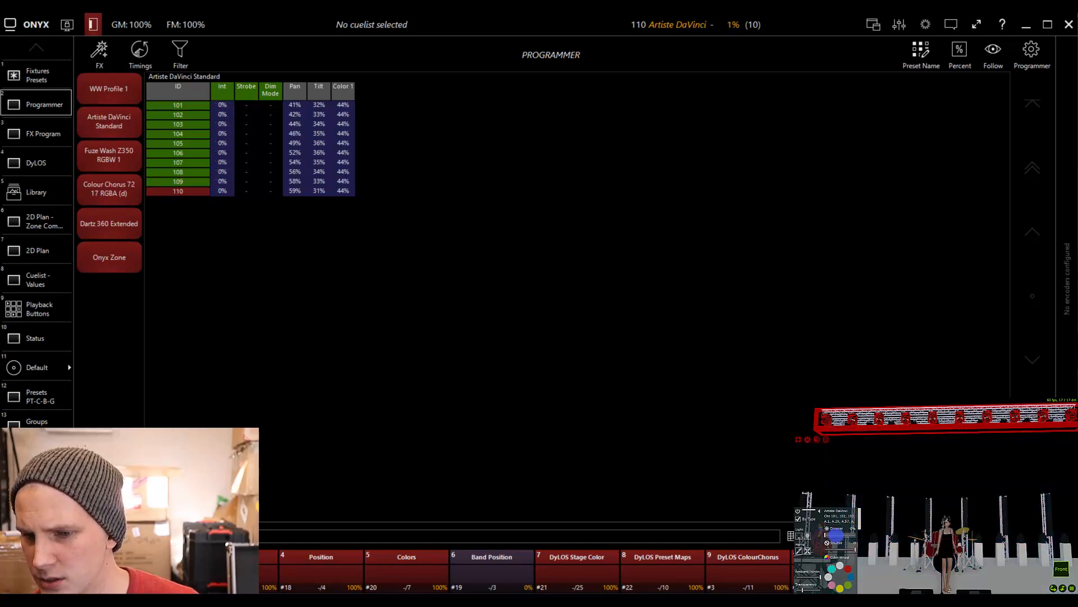
click(1056, 537)
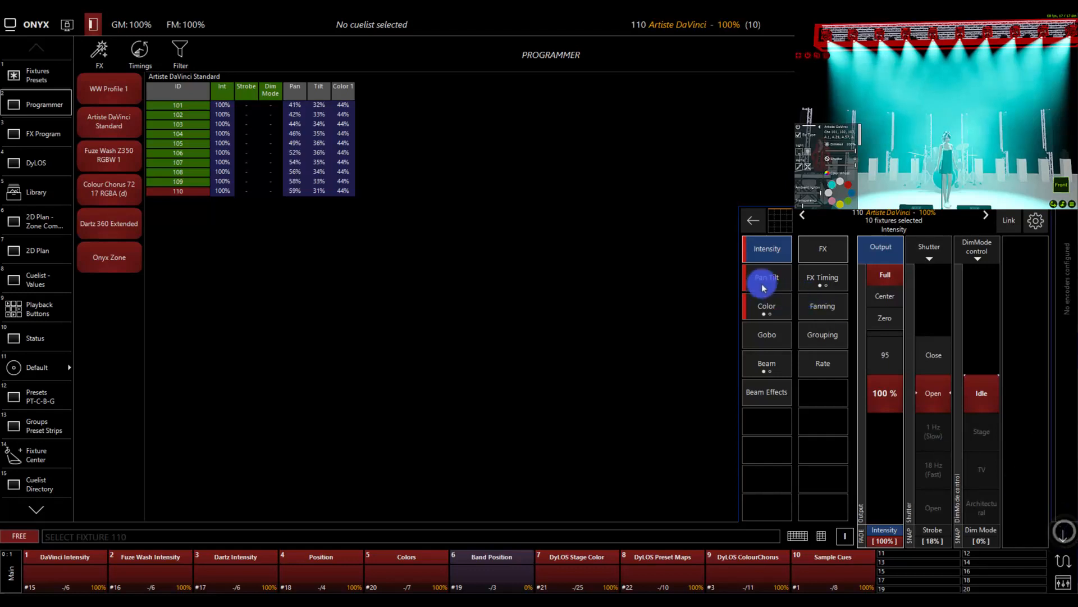
click(761, 282)
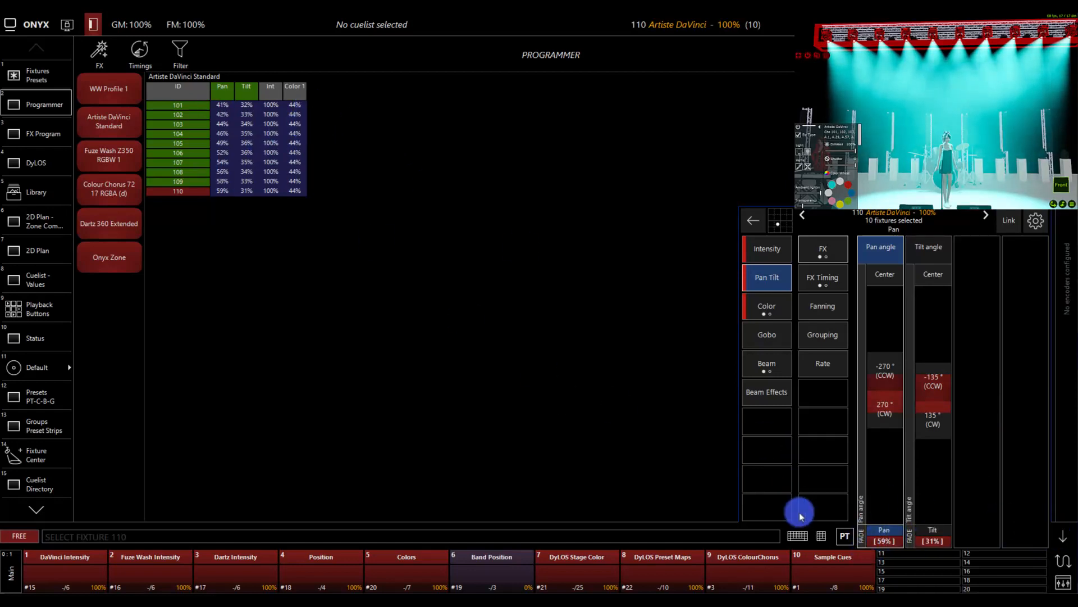
- Record the fixtures' current position as Pan Tilt preset 76
click(821, 535)
click(690, 379)
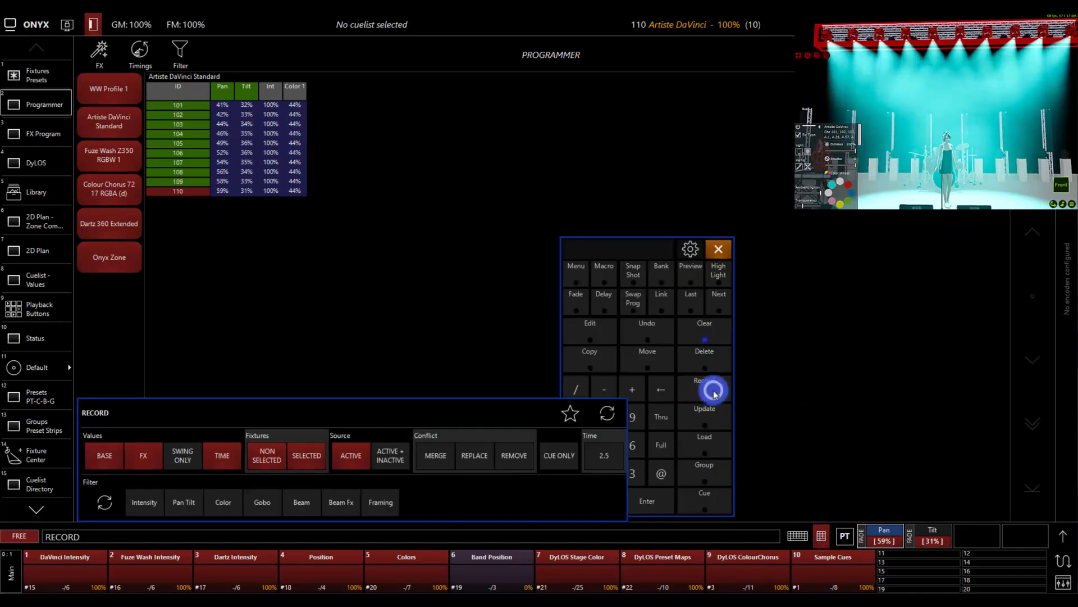
click(34, 73)
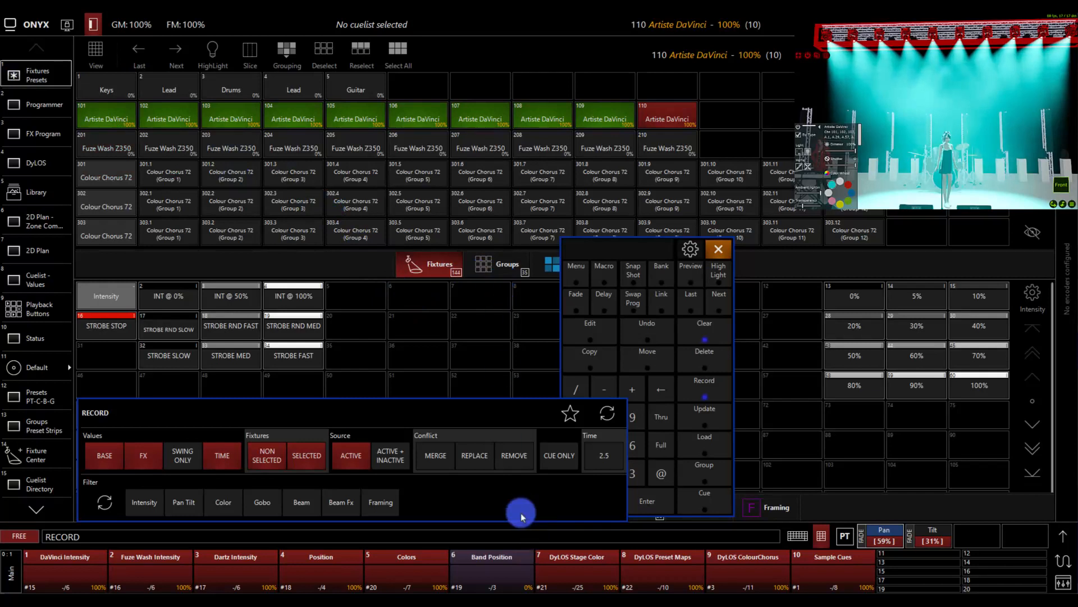
drag(471, 401, 479, 295)
click(439, 505)
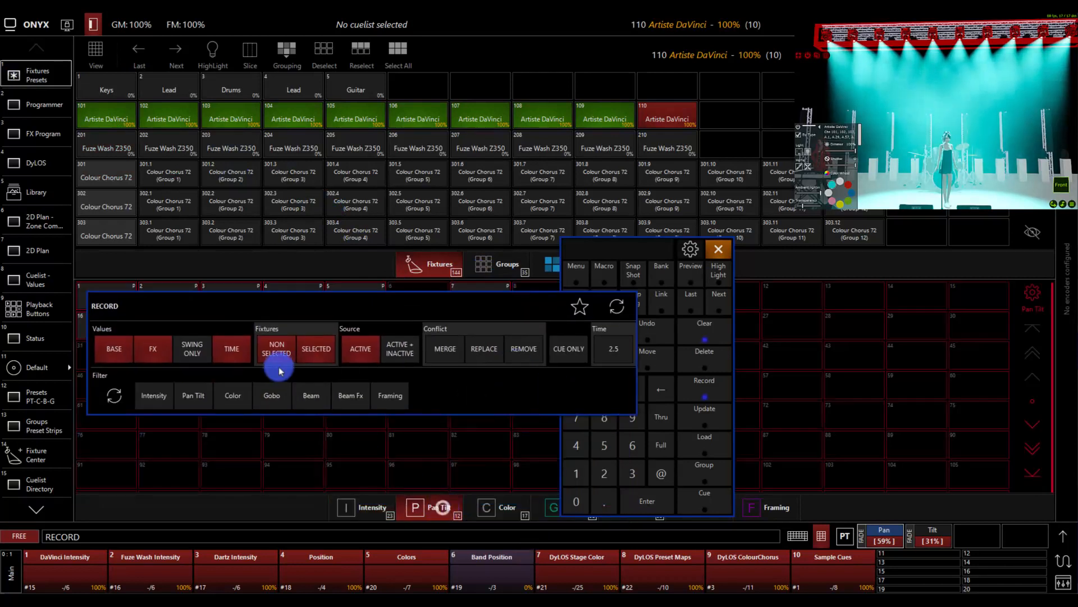
click(121, 446)
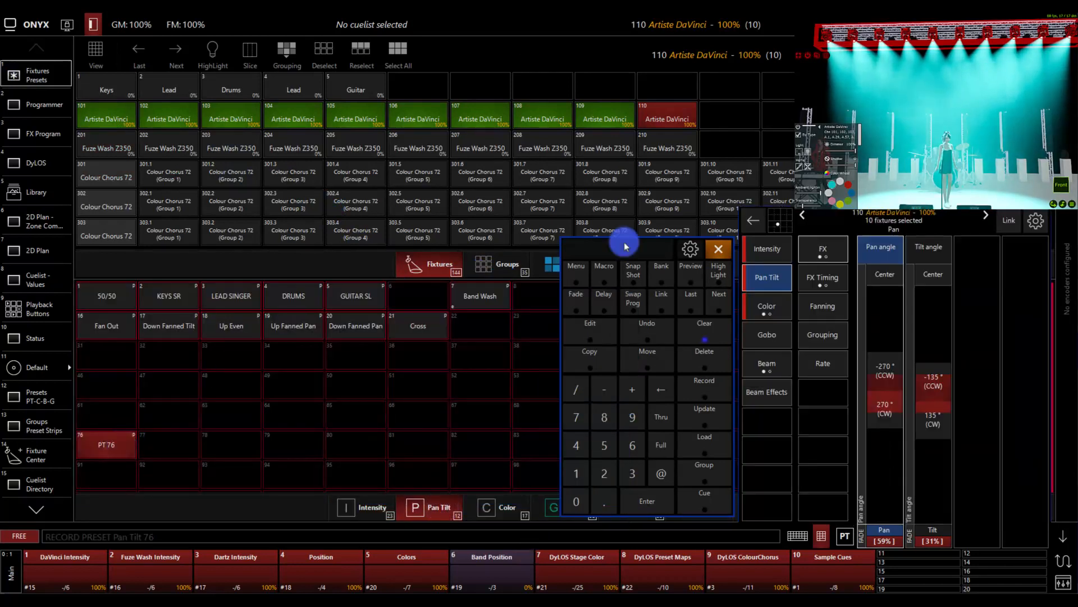
- Clear the programmer and recall Pan Tilt preset 76 on fixtures 101 to 103 with Highlight on
click(706, 330)
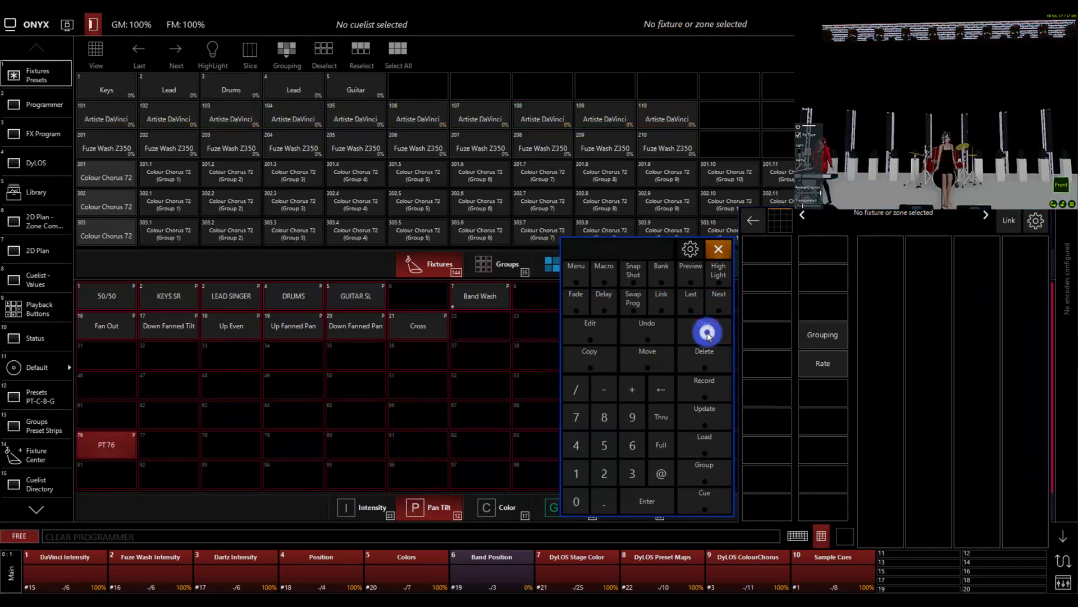
click(117, 108)
click(178, 108)
click(216, 110)
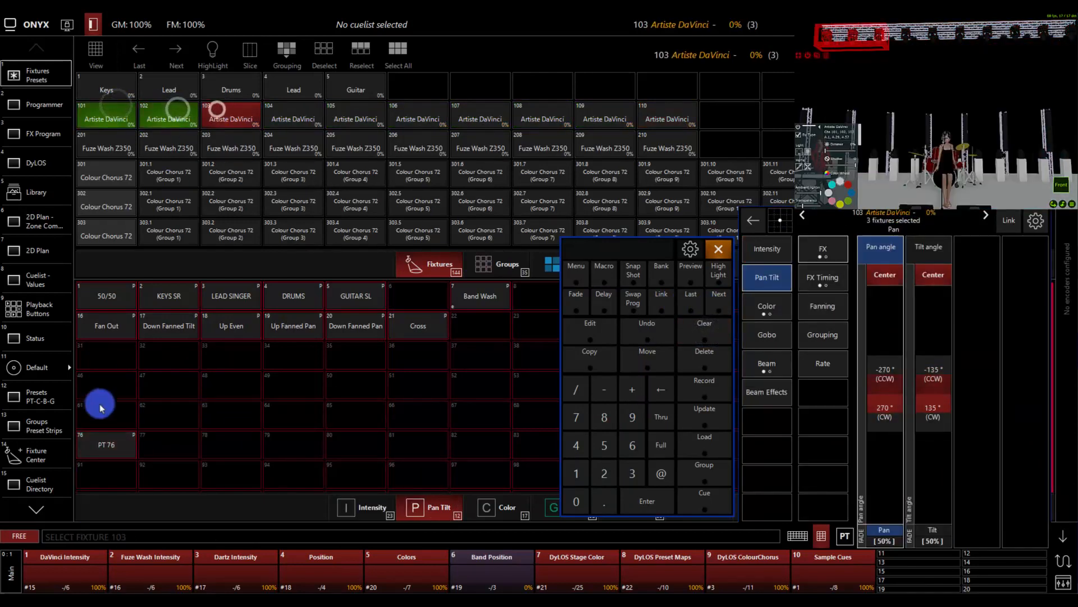
click(102, 441)
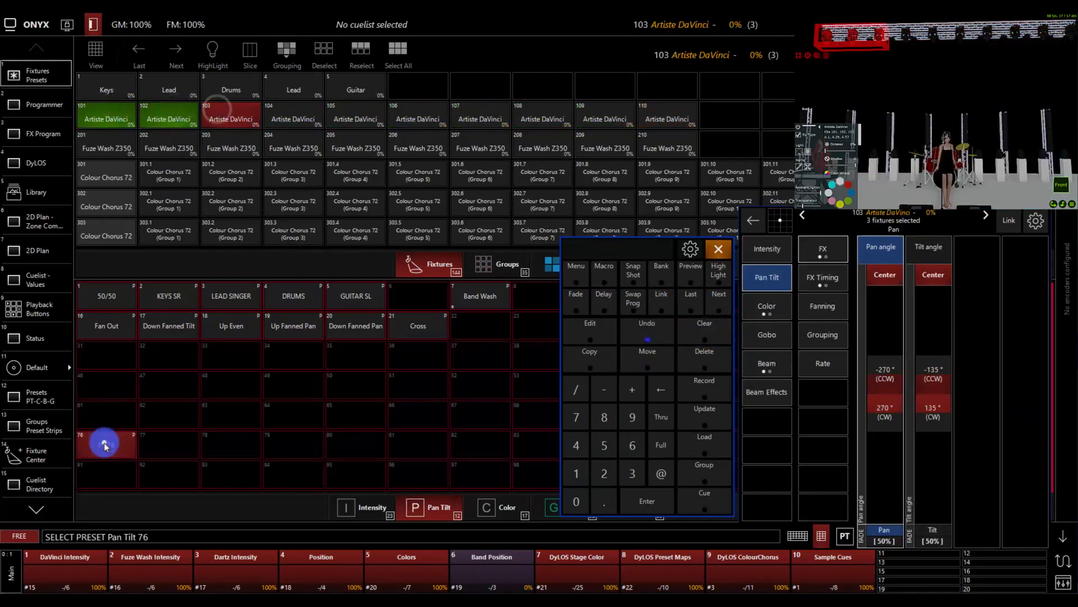
click(212, 55)
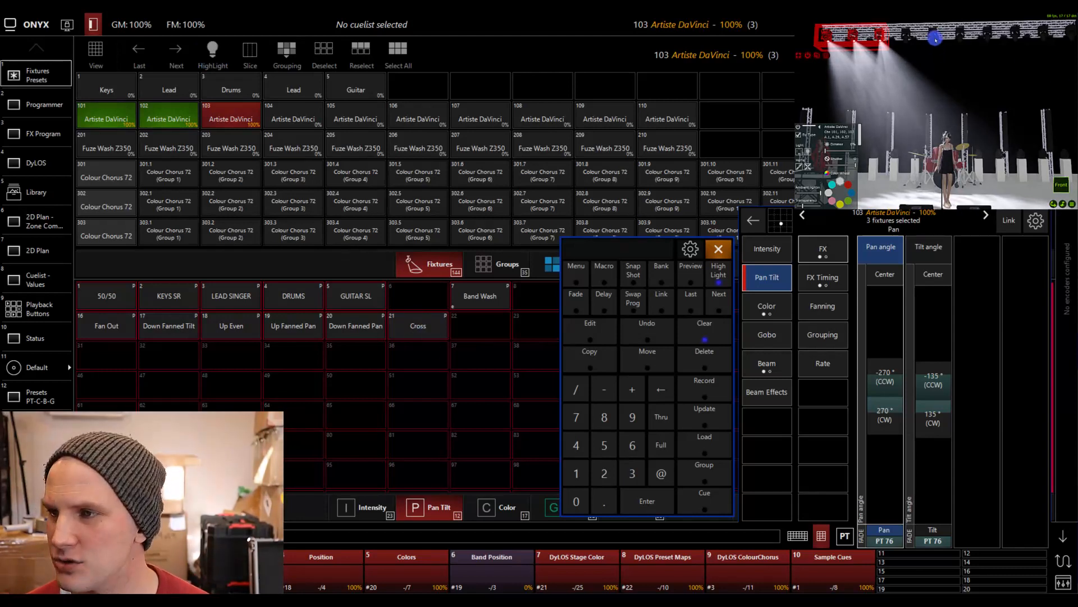
- Select fixtures 105 and 106 in Capture, aim their beams at the stage floor beside the singer, and turn off Highlight
click(935, 37)
click(963, 37)
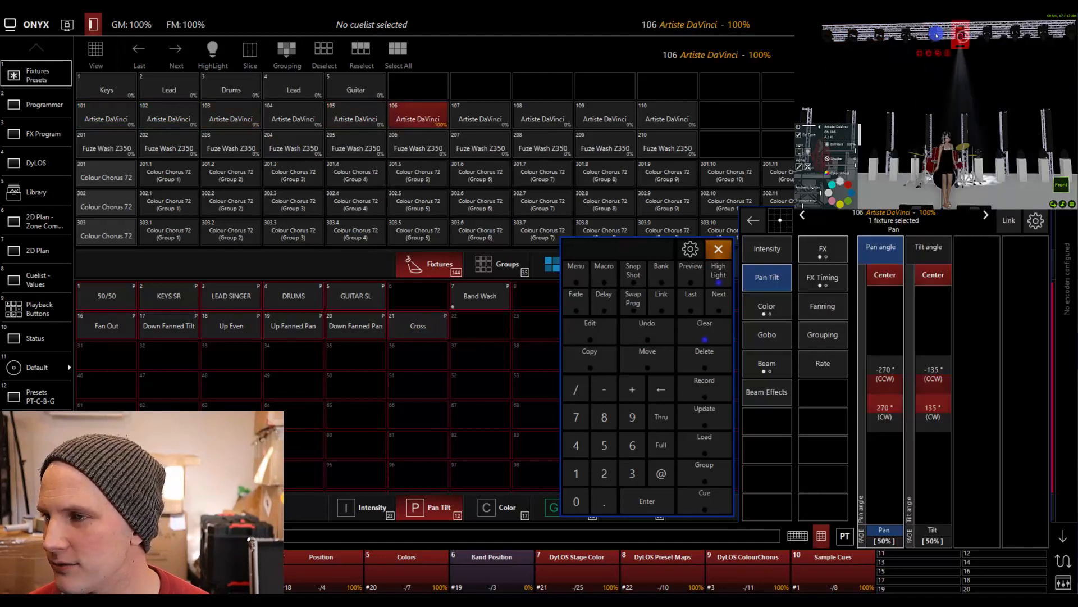
ctrl+click(934, 33)
drag(1008, 184, 1037, 195)
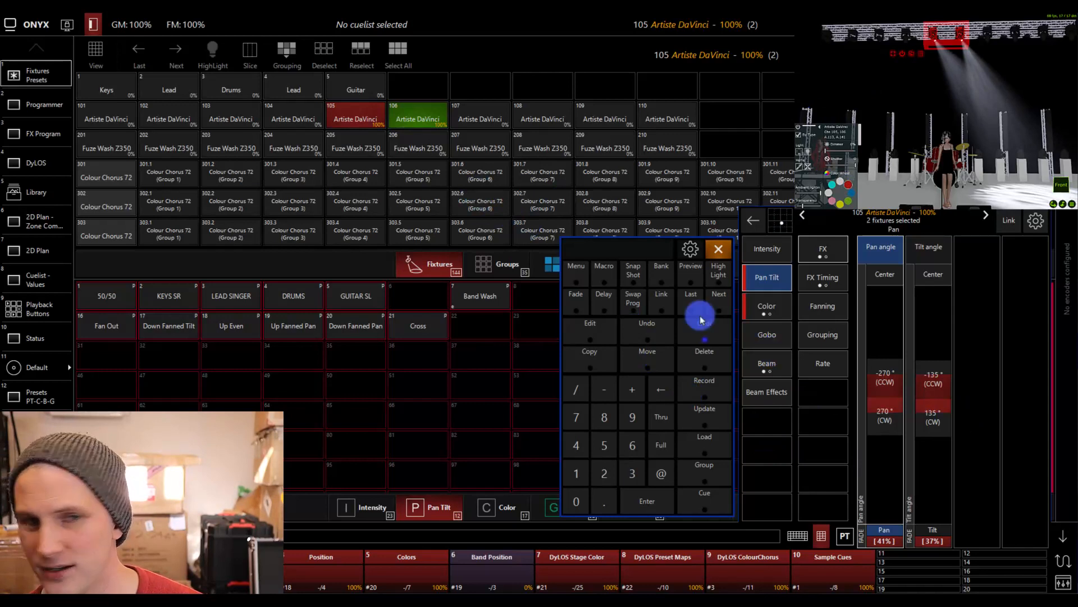
click(213, 55)
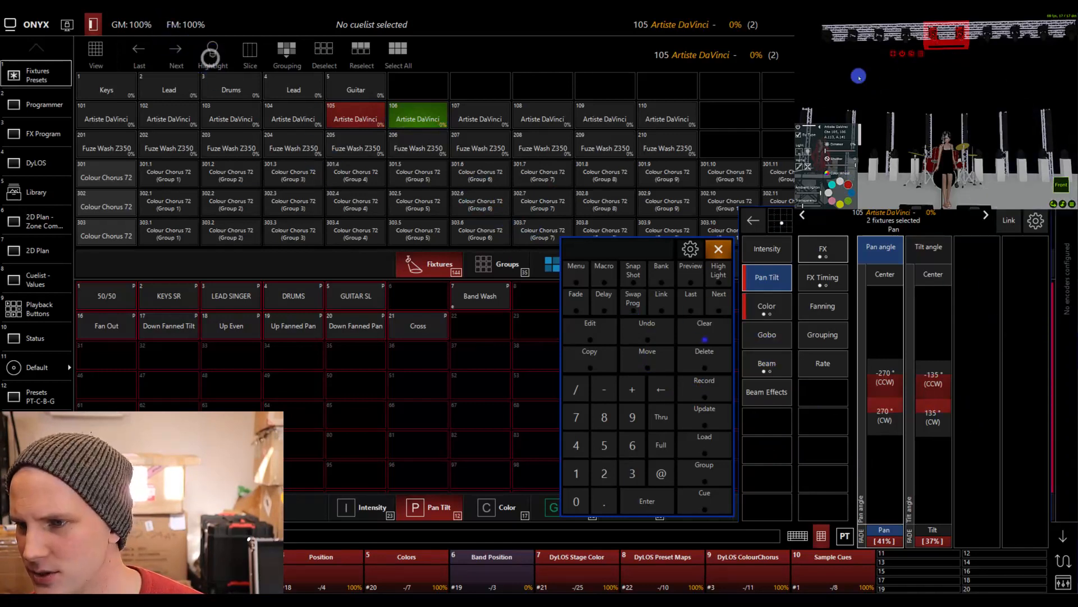
- Set fixtures 105 and 106 to red at 100% intensity and view their values in the Programmer with the keypad closed
click(825, 150)
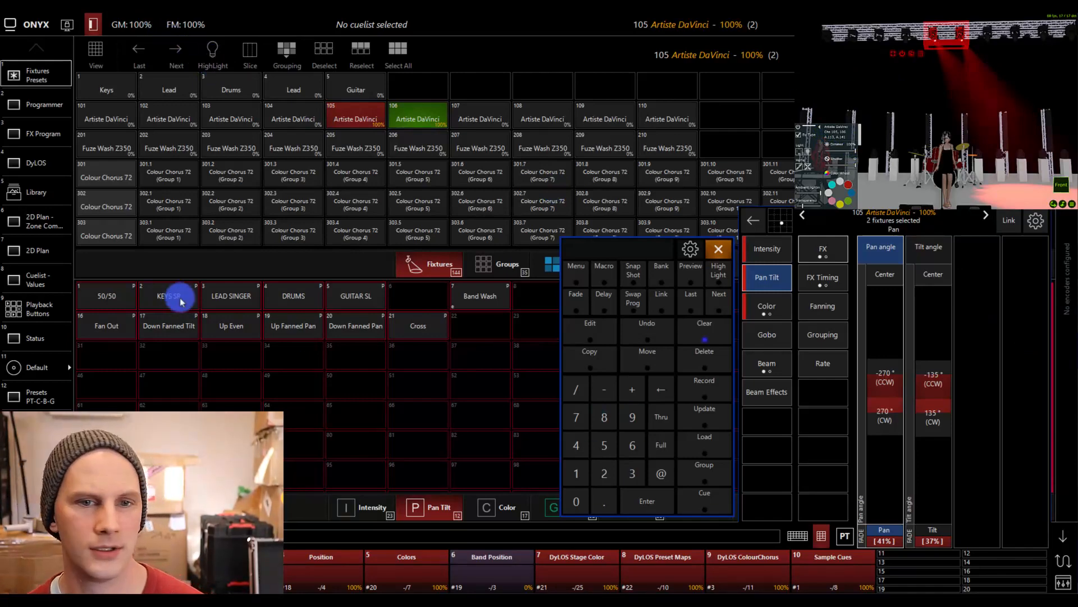
click(37, 113)
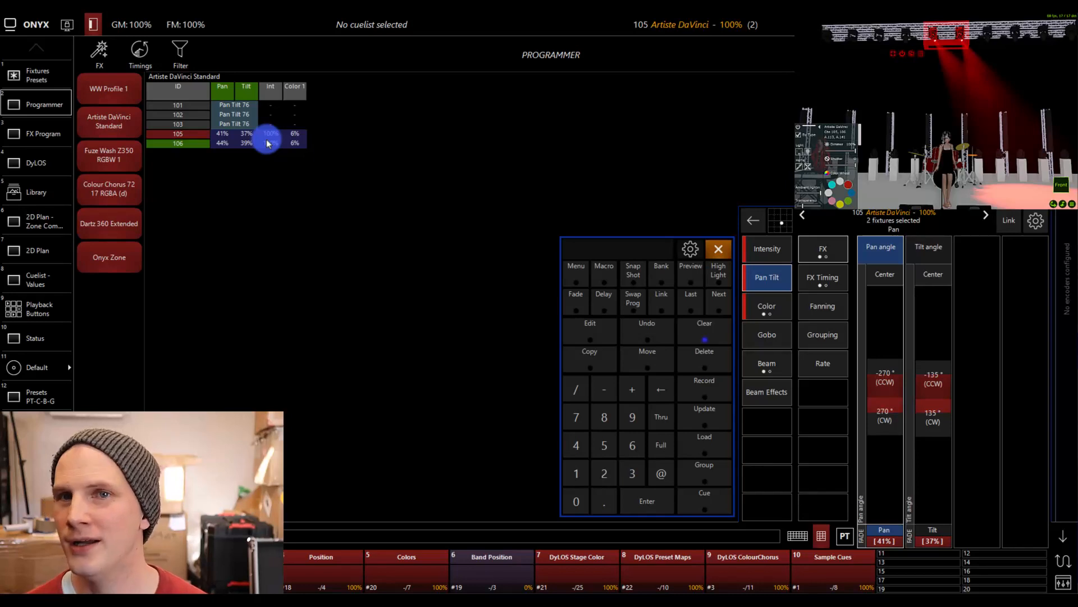
click(817, 535)
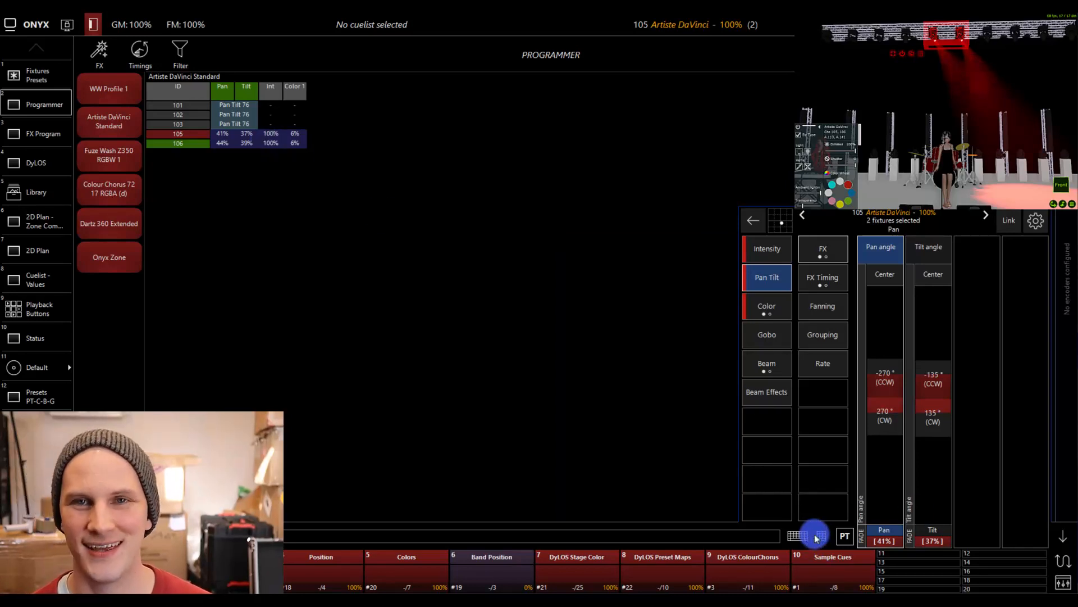